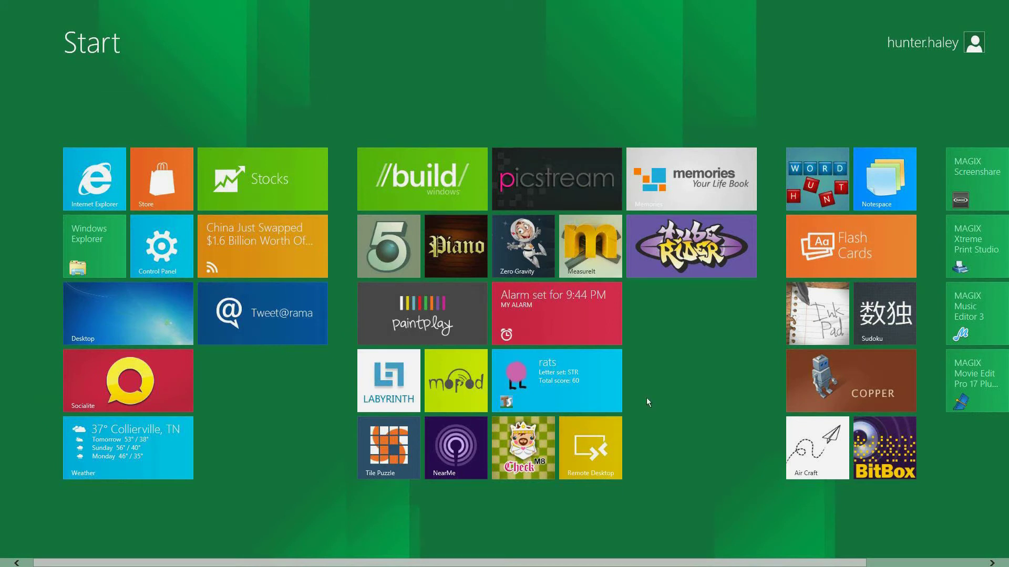
Step: Select the Air Craft and Ink Pad tiles, dismiss the app bar, then launch PaintPlay
scroll(625, 561, "down", 3)
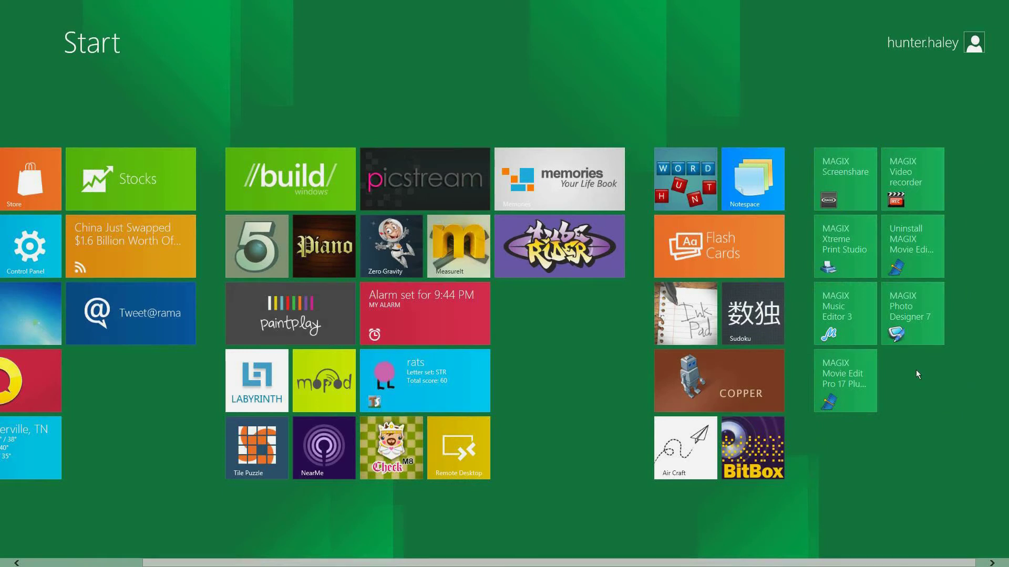
right_click(702, 469)
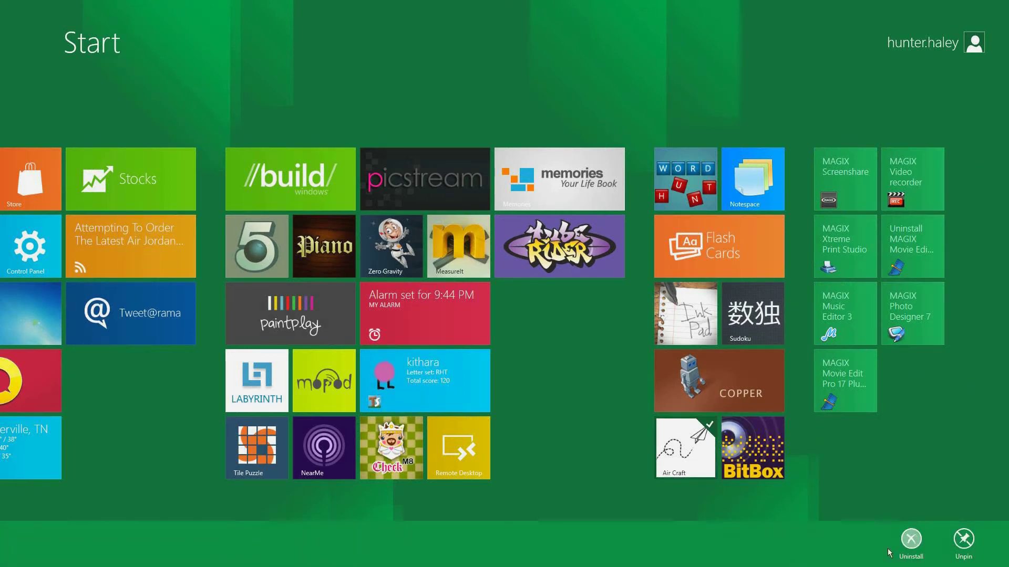
key("Up")
key("Up")
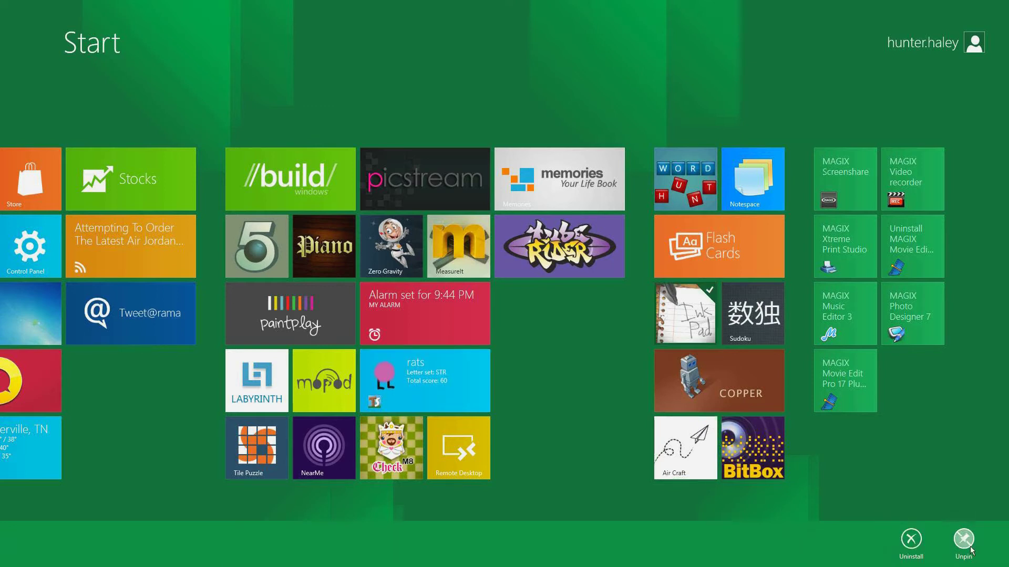
left_click(588, 374)
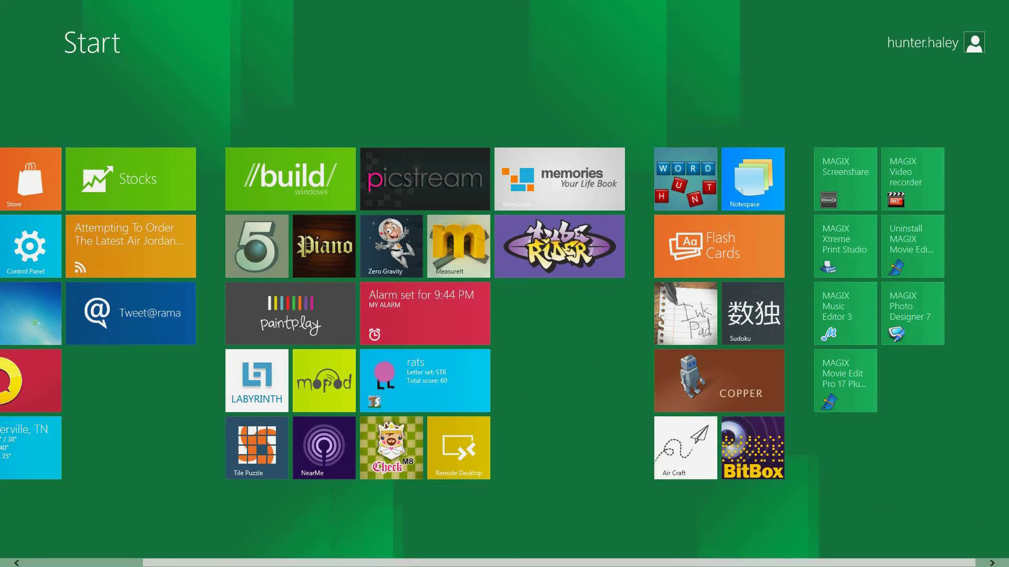
scroll(489, 331, "up", 2)
left_click(437, 336)
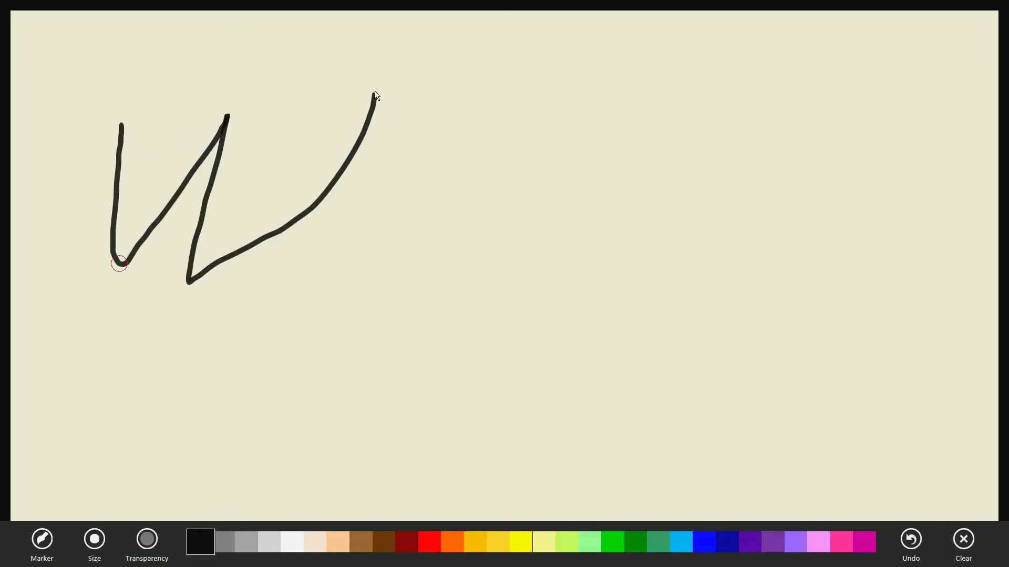
Step: Draw an i-stem and a looping g-shaped marker stroke, then undo the long wavy stroke
mouse_move(382, 209)
left_mouse_down()
mouse_move(359, 304)
mouse_move(578, 279)
left_mouse_up()
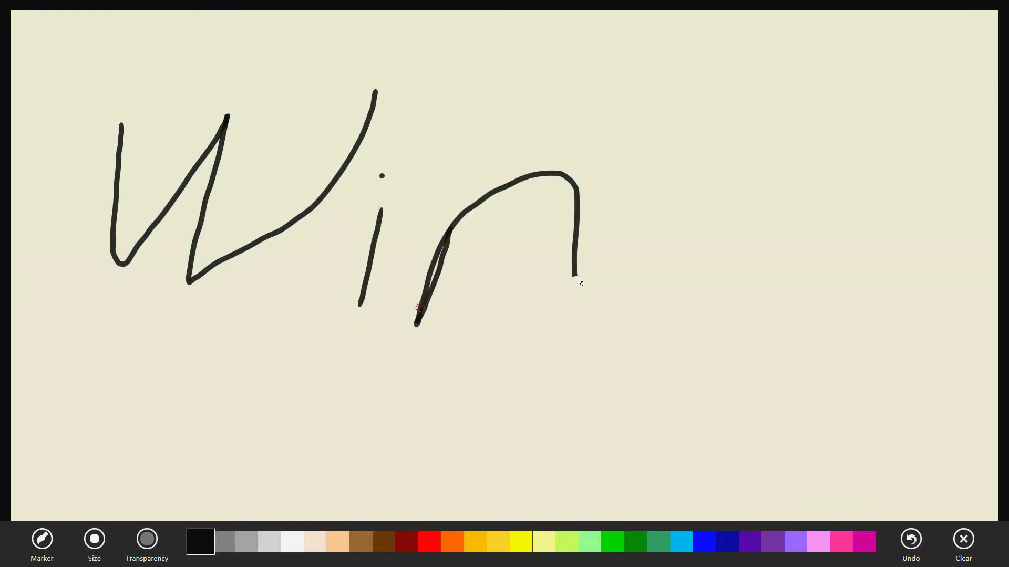
mouse_move(564, 342)
left_mouse_down()
mouse_move(279, 459)
mouse_move(808, 281)
left_mouse_up()
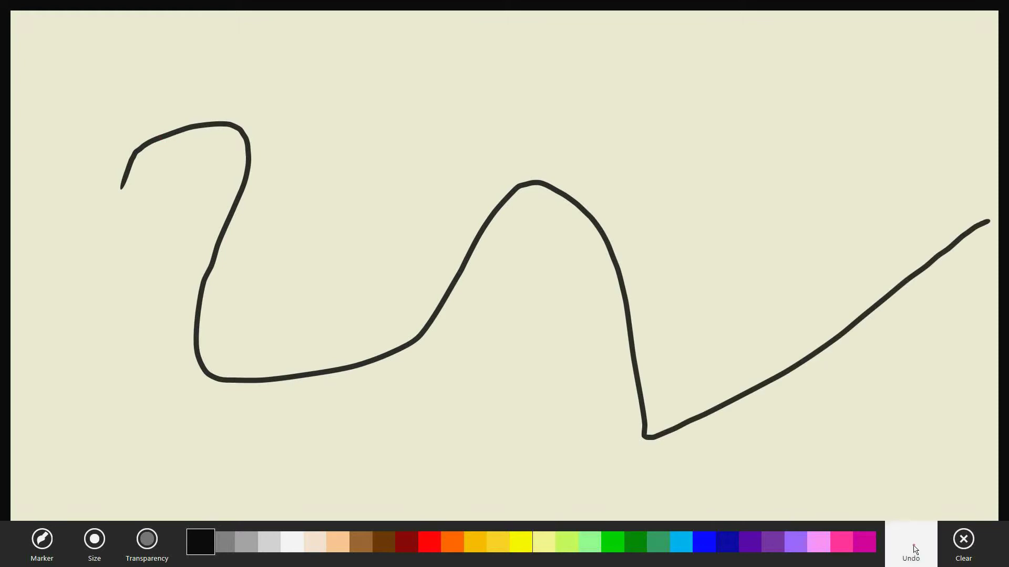
left_click(915, 550)
Step: Draw two diagonal strokes, a horizontal crossbar, a long top line and a curved bottom line
left_click_drag(324, 201, 271, 383)
left_click_drag(497, 210, 416, 419)
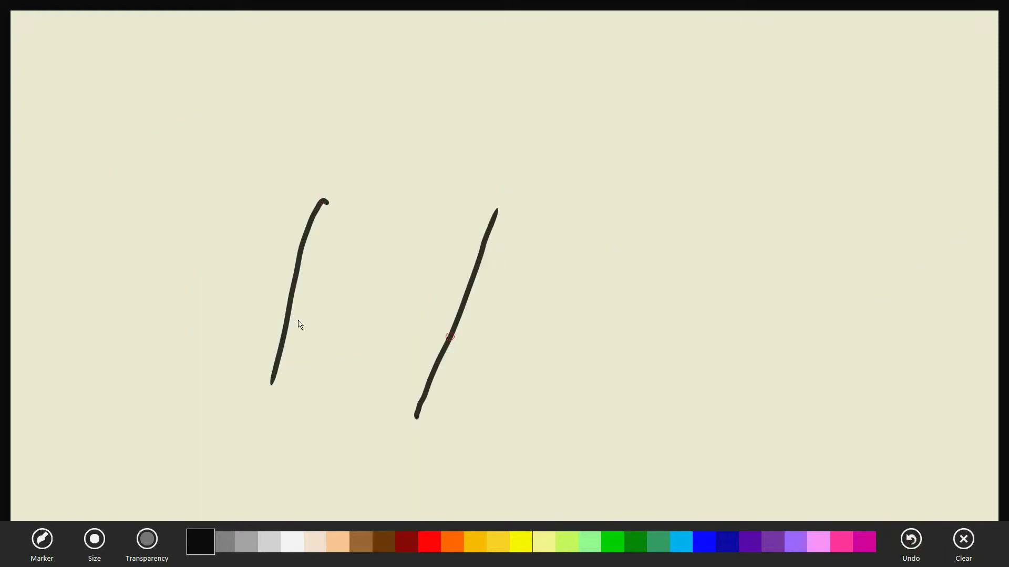
left_click_drag(283, 313, 623, 314)
left_click_drag(677, 140, 234, 152)
left_click_drag(106, 278, 658, 432)
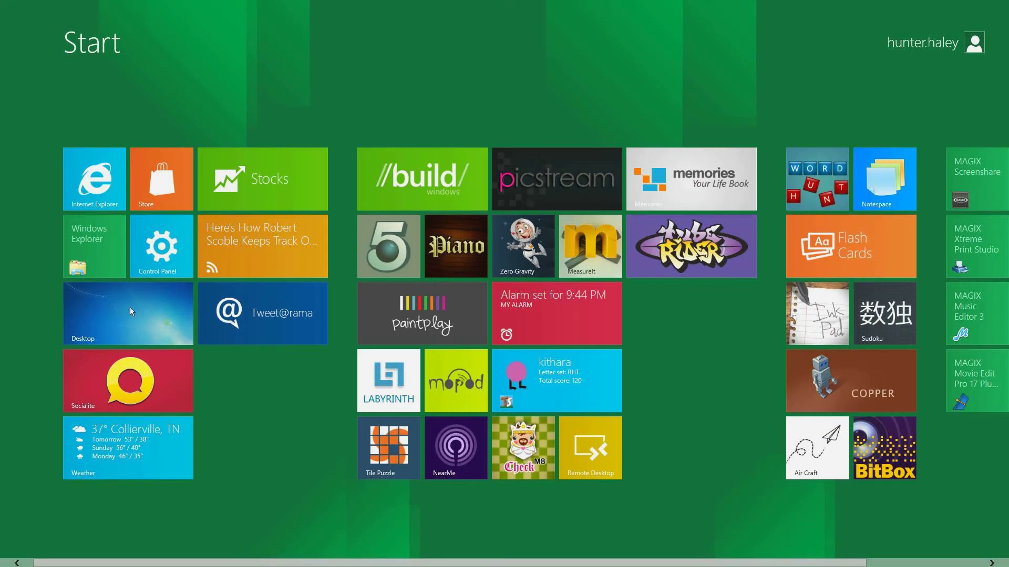
Step: Open the desktop, play the snow video clip, then go back to the Start screen
left_click(146, 312)
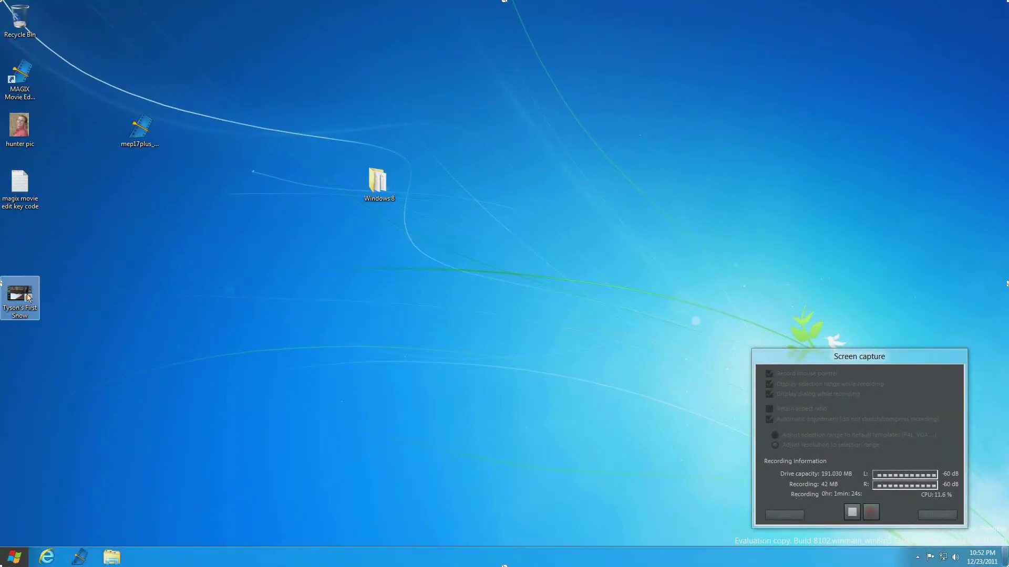
double_click(27, 295)
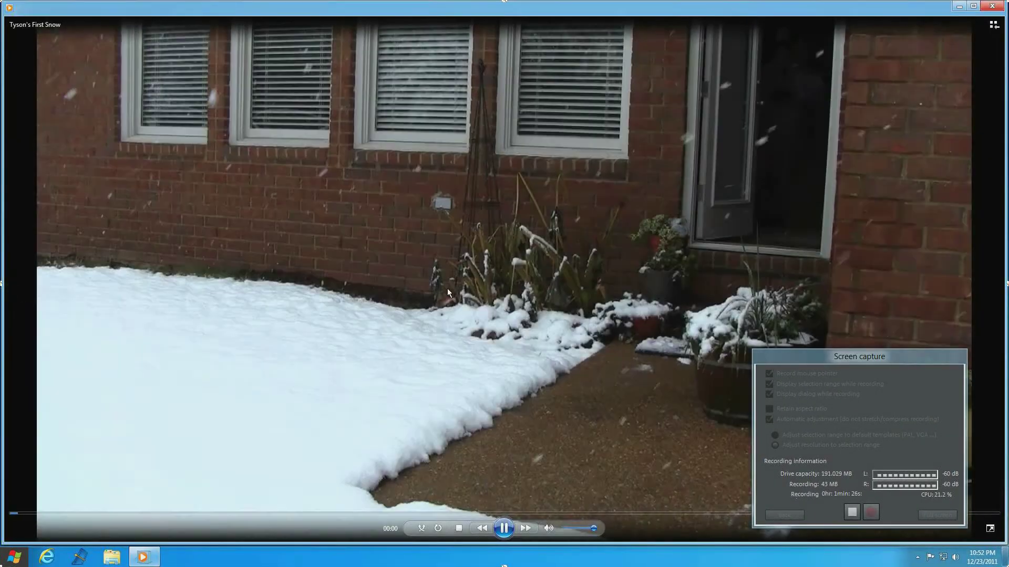
double_click(447, 291)
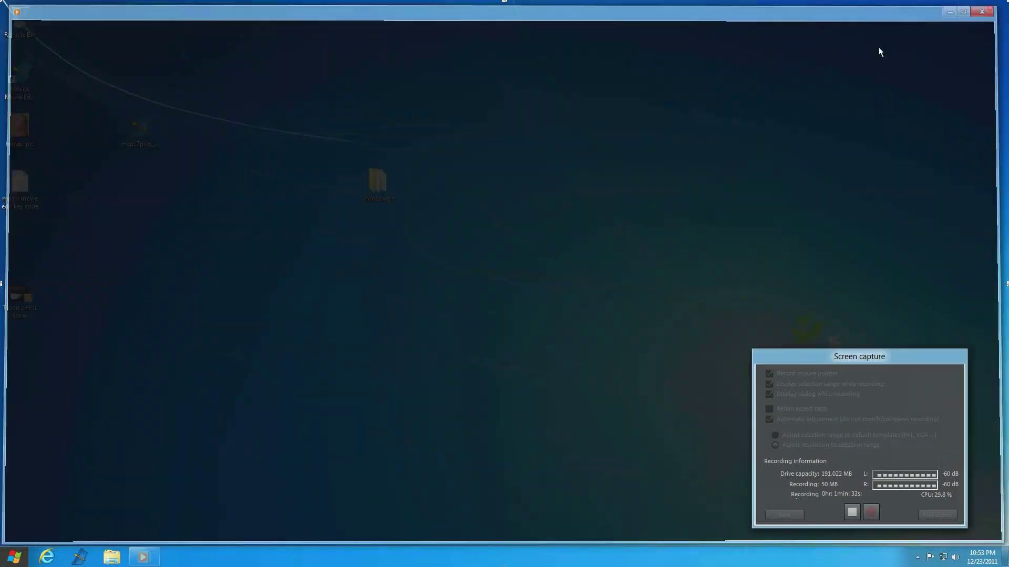
mouse_move(32, 549)
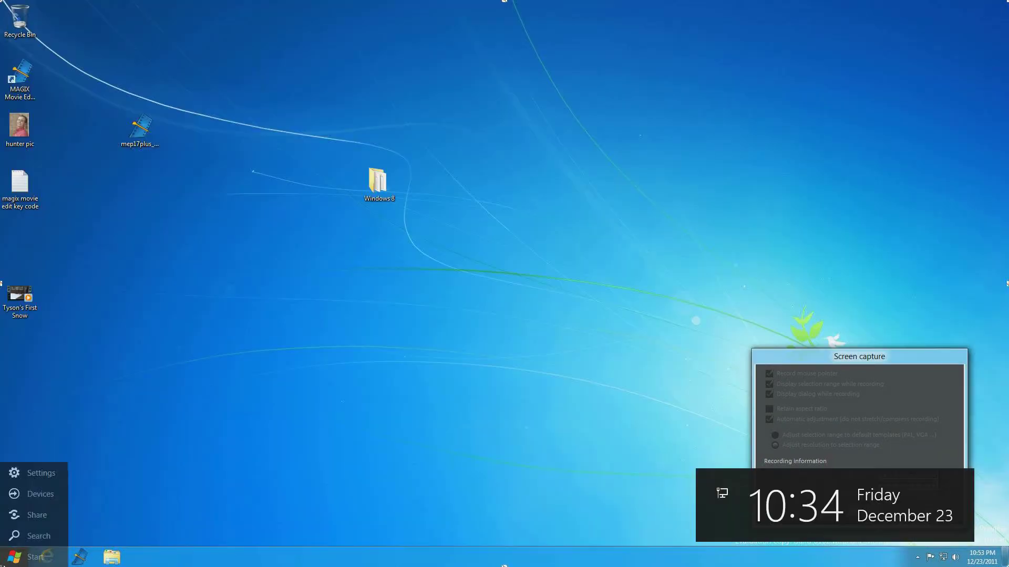
left_click(32, 553)
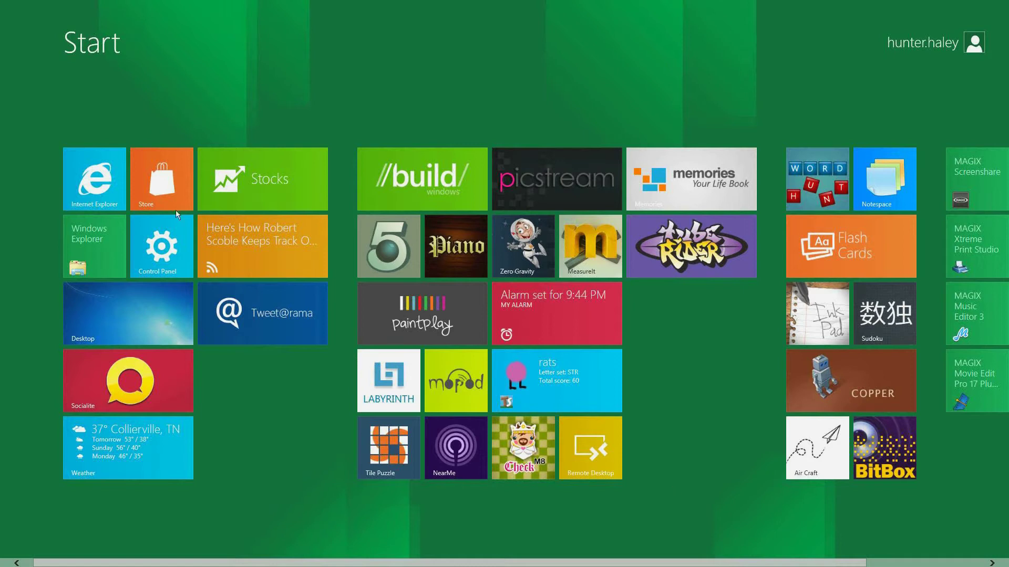
Step: Open Internet Explorer 10 at google.com, then show and hide the tab and address bars
left_click(107, 182)
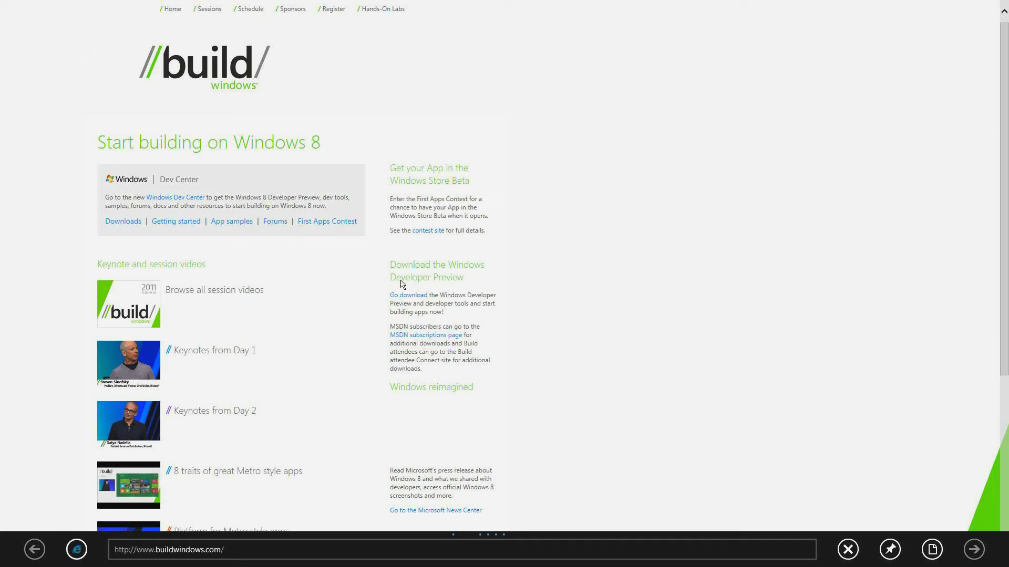
left_click(287, 550)
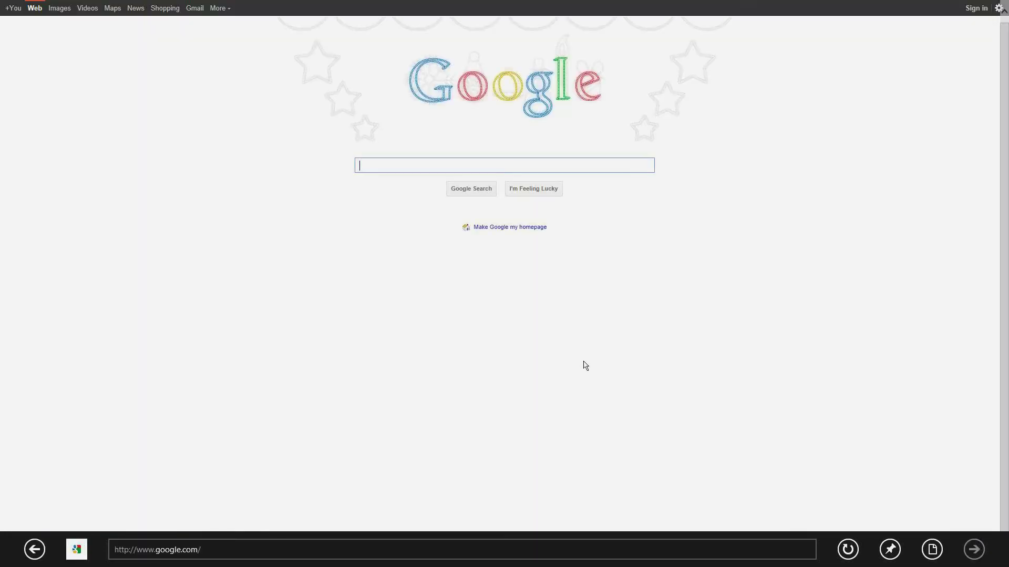
right_click(167, 224)
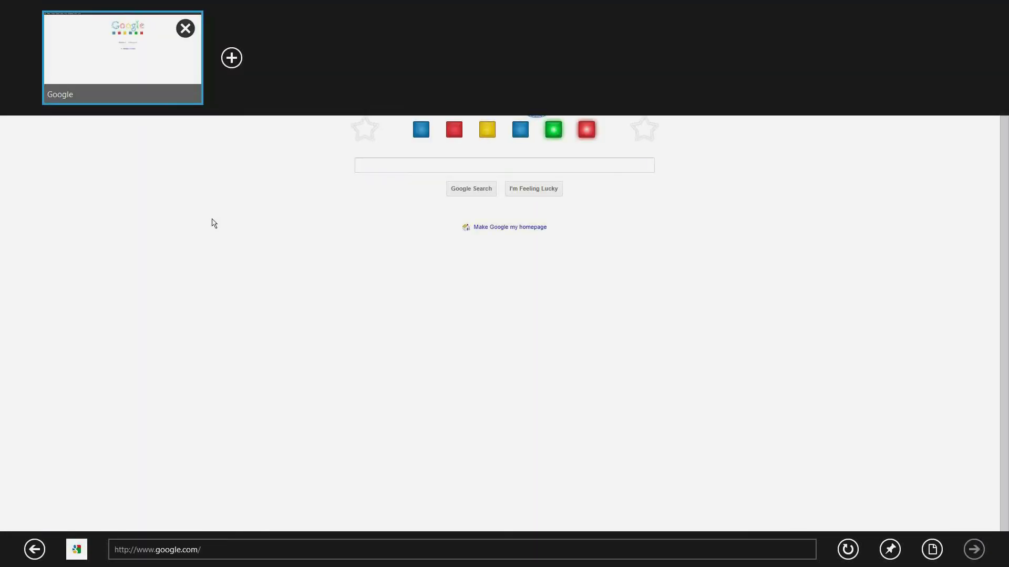
left_click(204, 297)
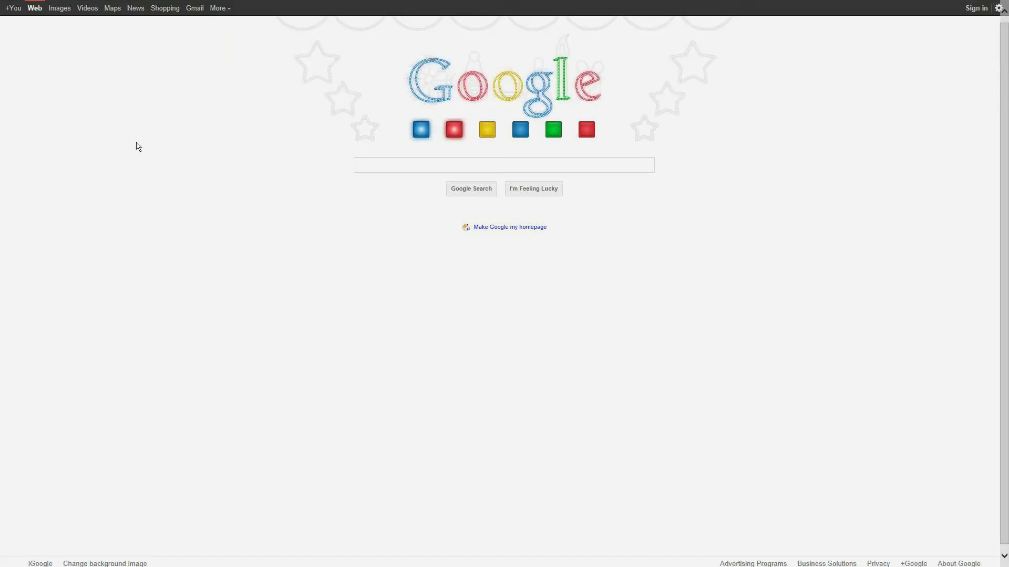
Step: Show and hide the tab and address bars twice more, then return to the Start screen
right_click(244, 220)
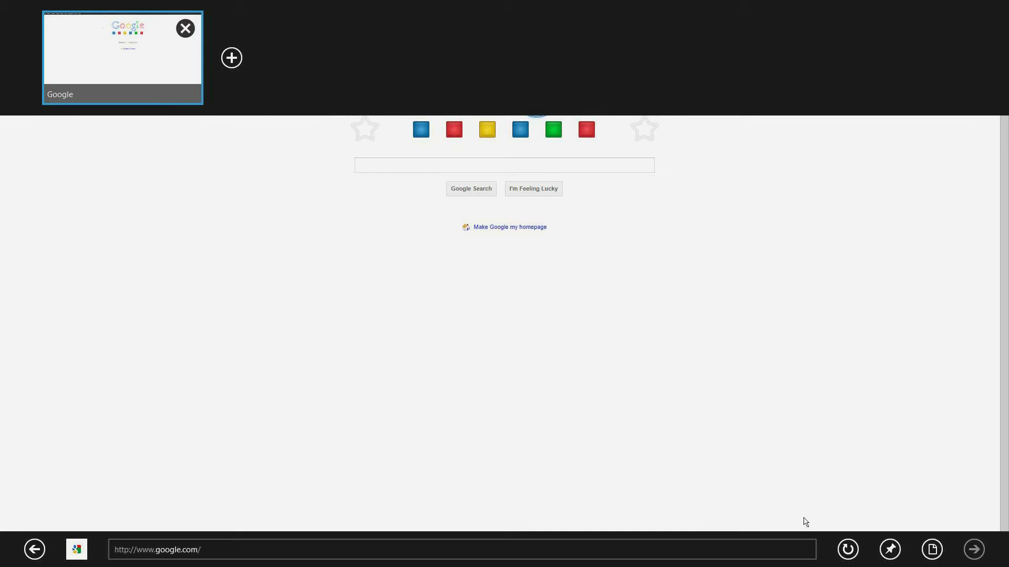
left_click(361, 335)
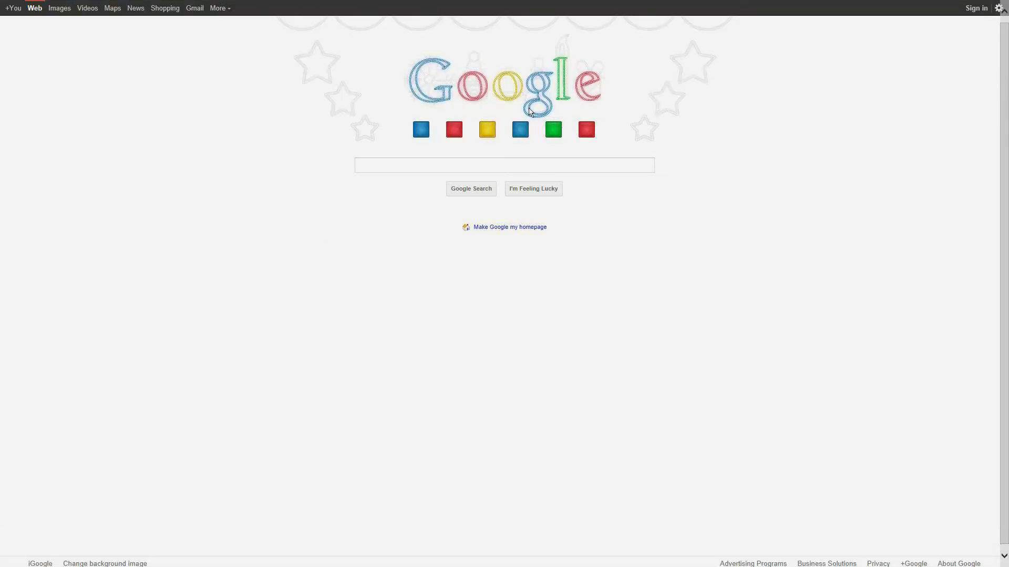
right_click(358, 316)
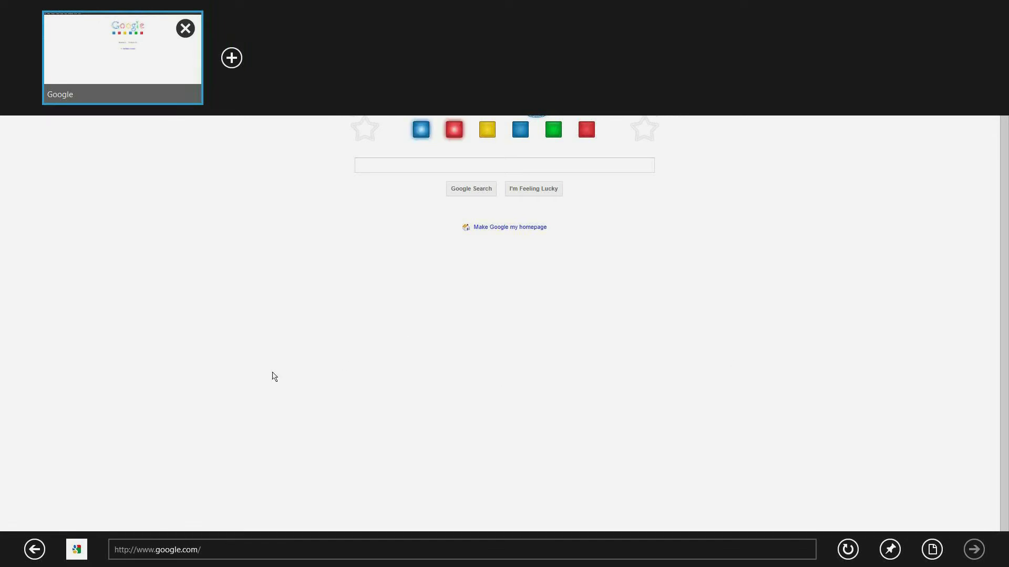
left_click(415, 255)
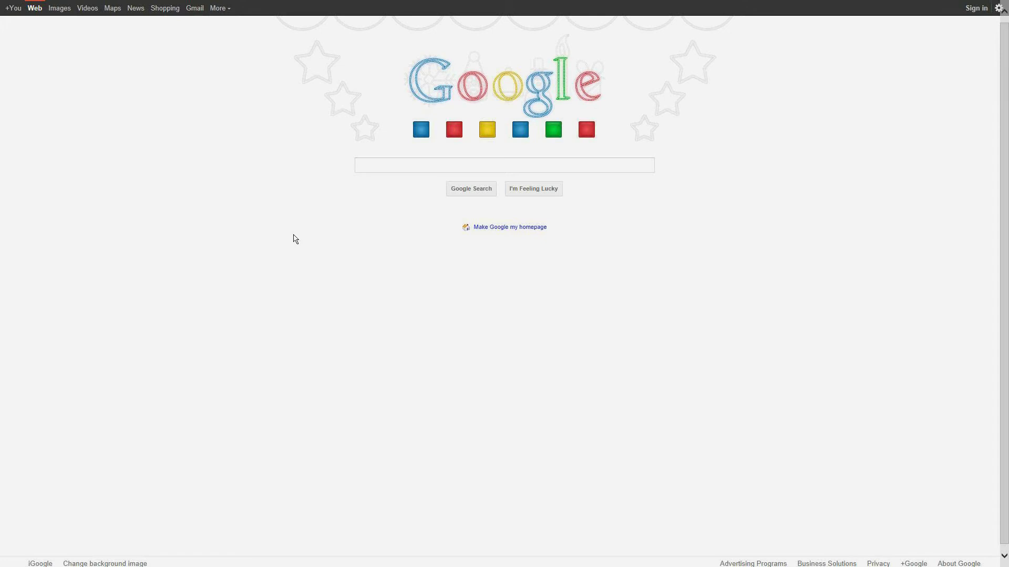
key("super")
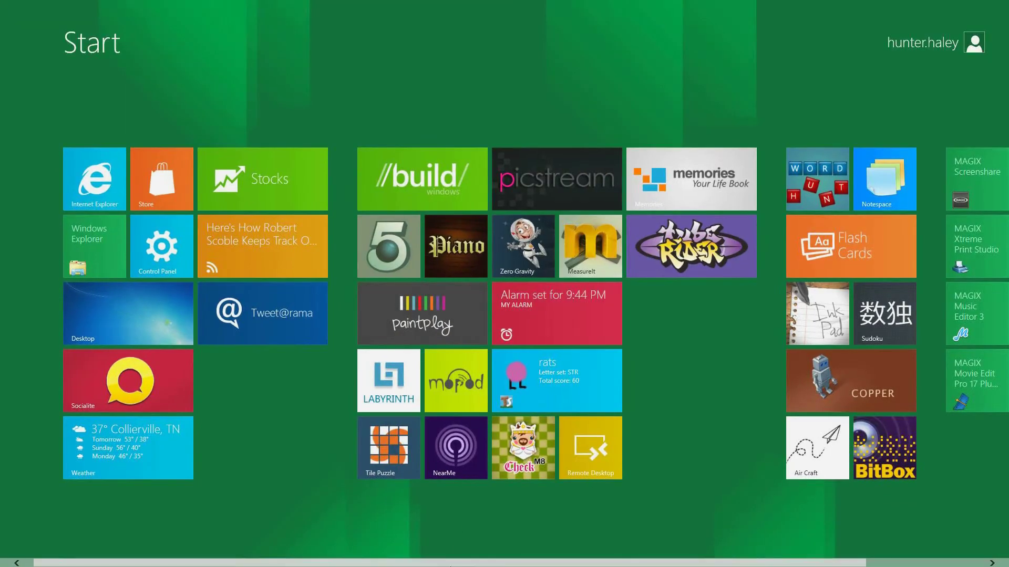
scroll(505, 315, "down", 3)
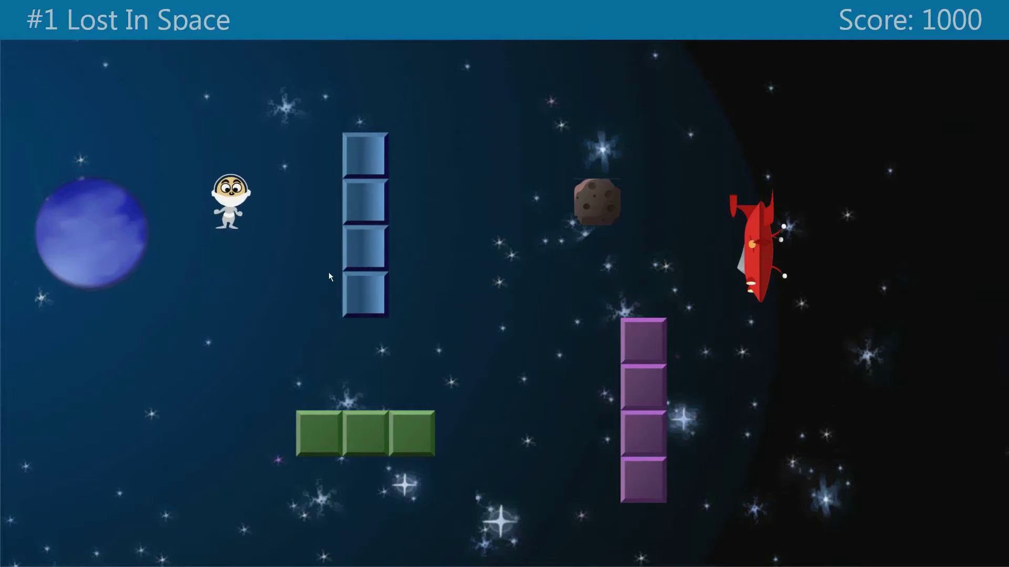
Step: Steer the astronaut past the blue, green and purple blocks to the red rocket
key("Right")
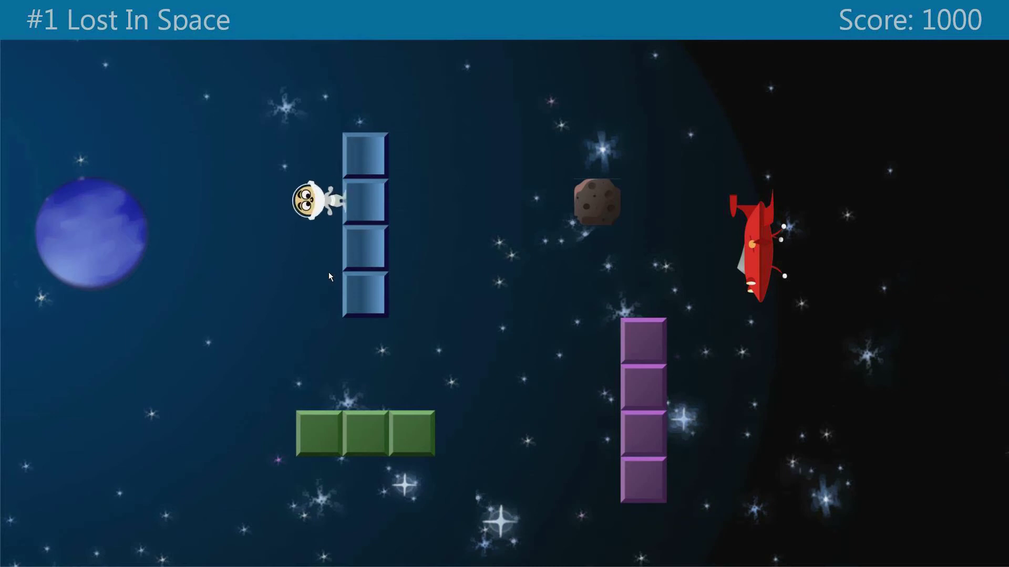
key("Down")
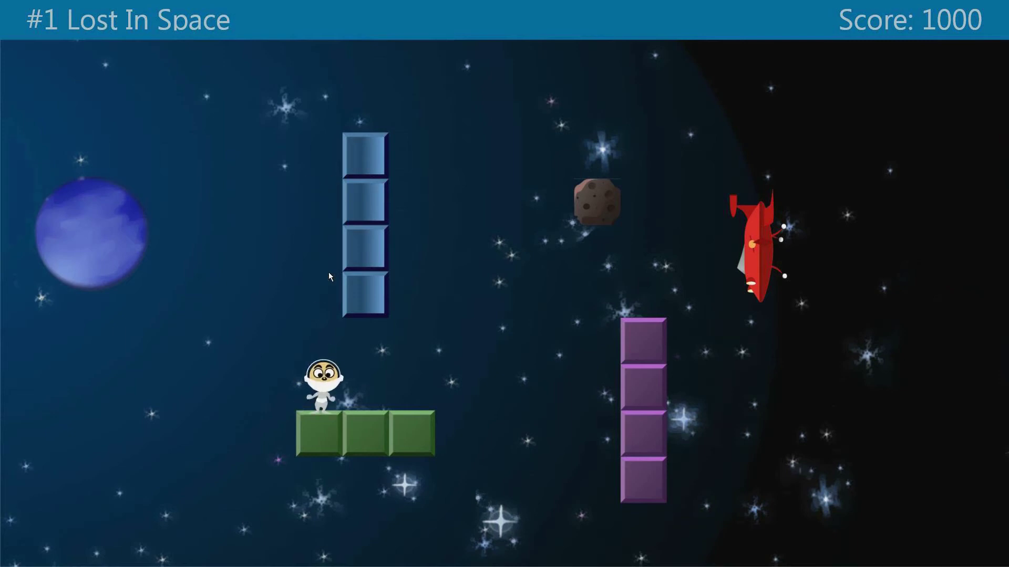
key("Left")
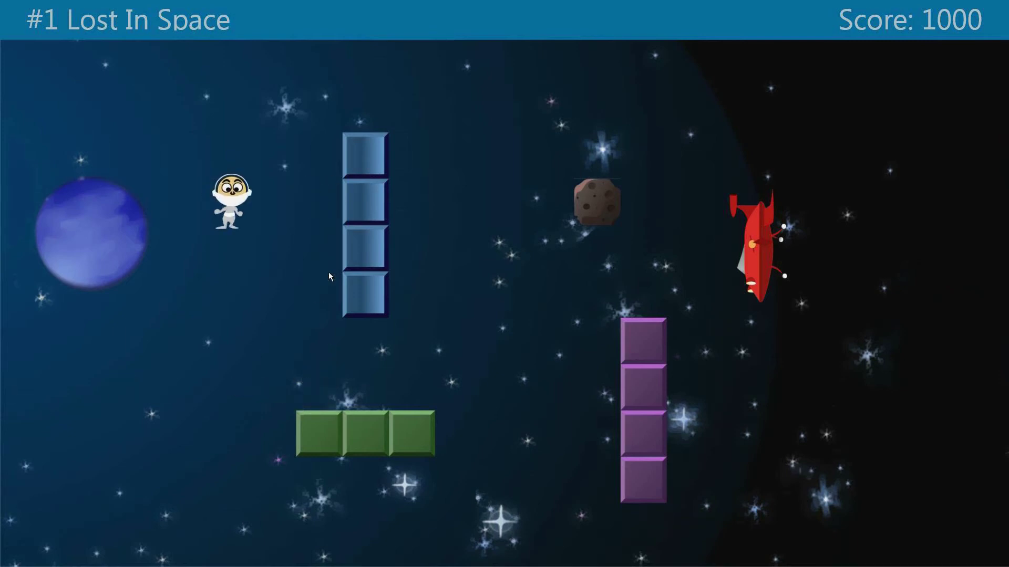
key("Right")
key("Down")
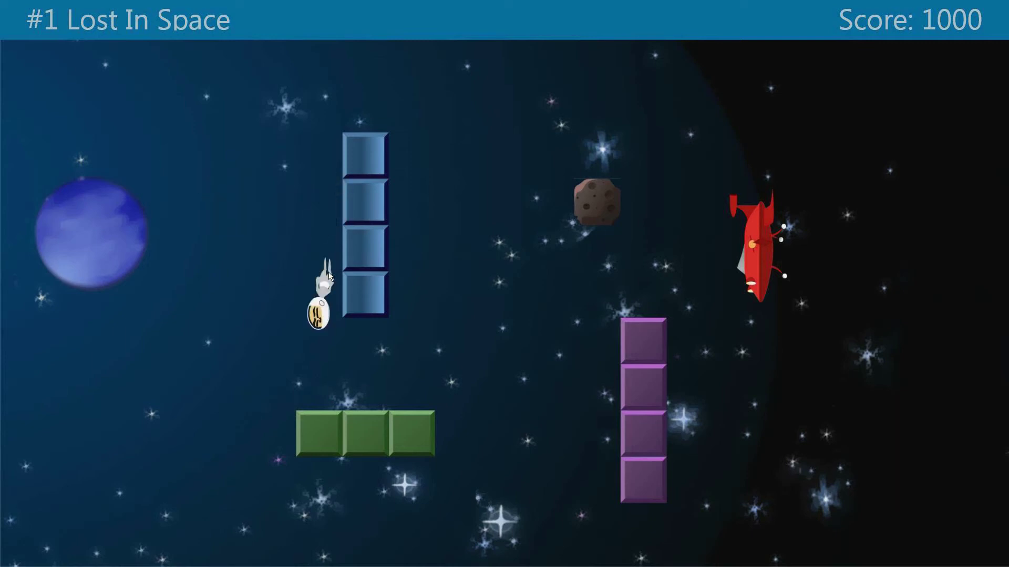
key("Right")
key("Up")
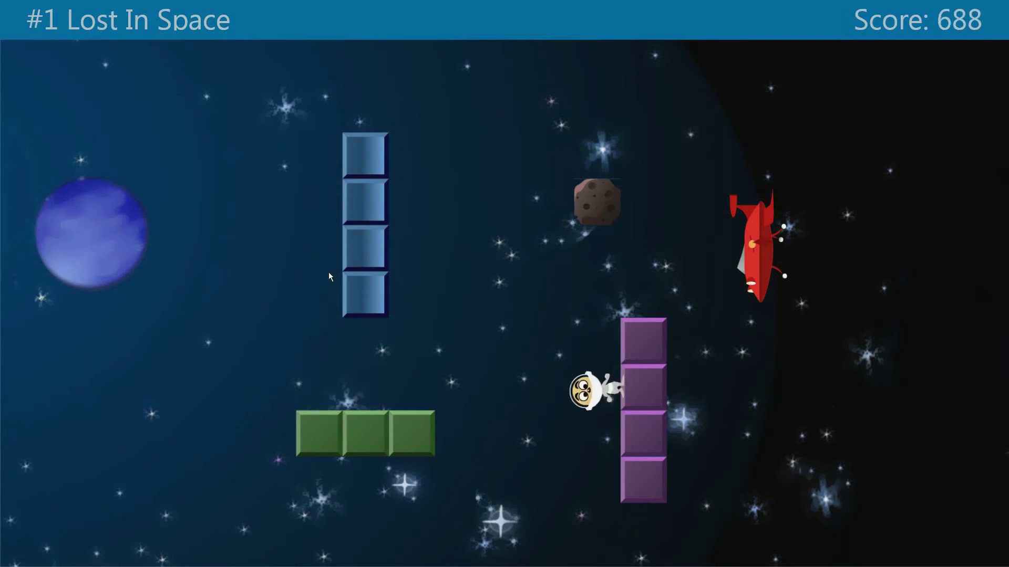
key("Left")
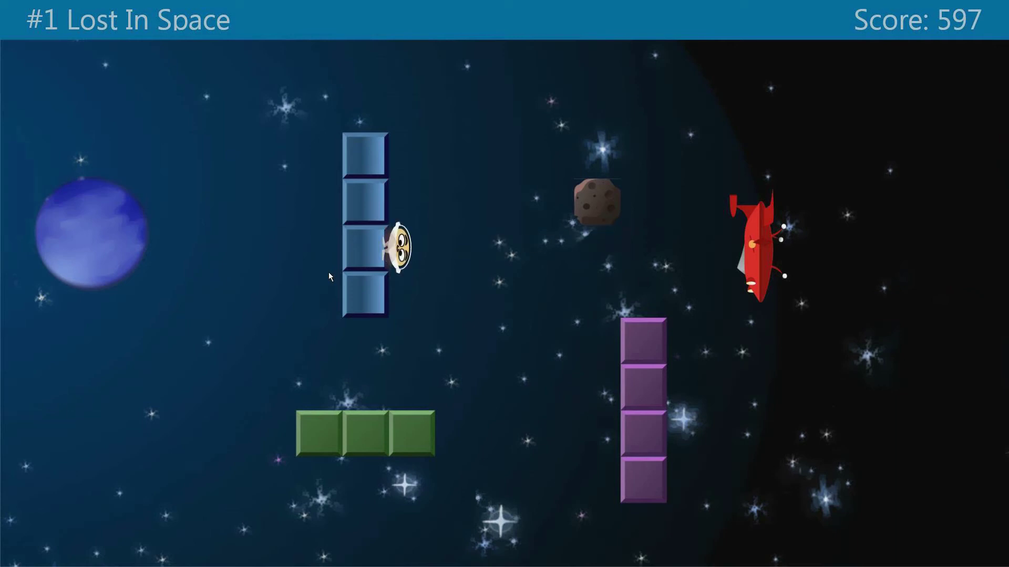
key("Right")
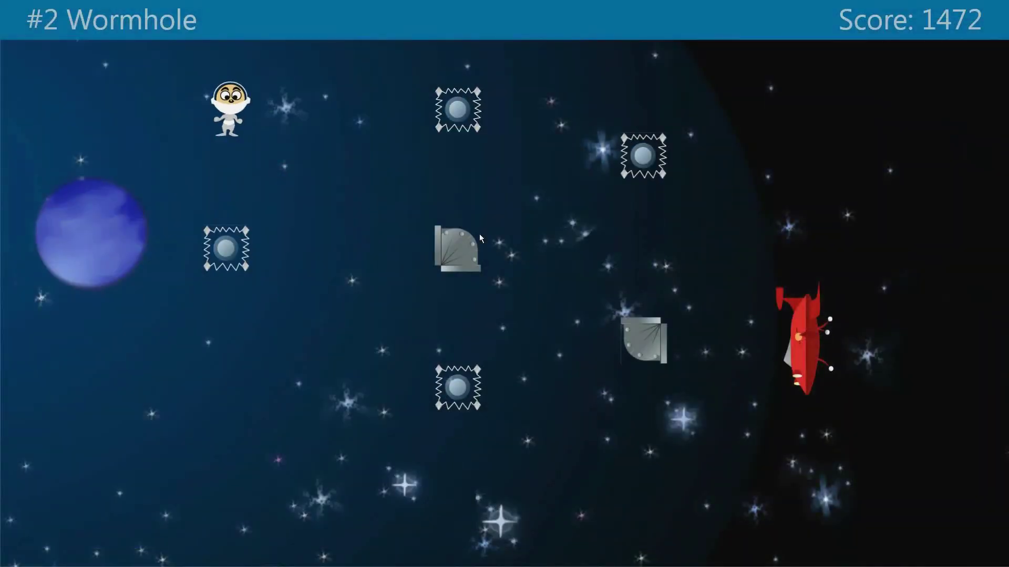
Step: Leave the game for the desktop, open MSN.com in Internet Explorer, then close the browser
key("super")
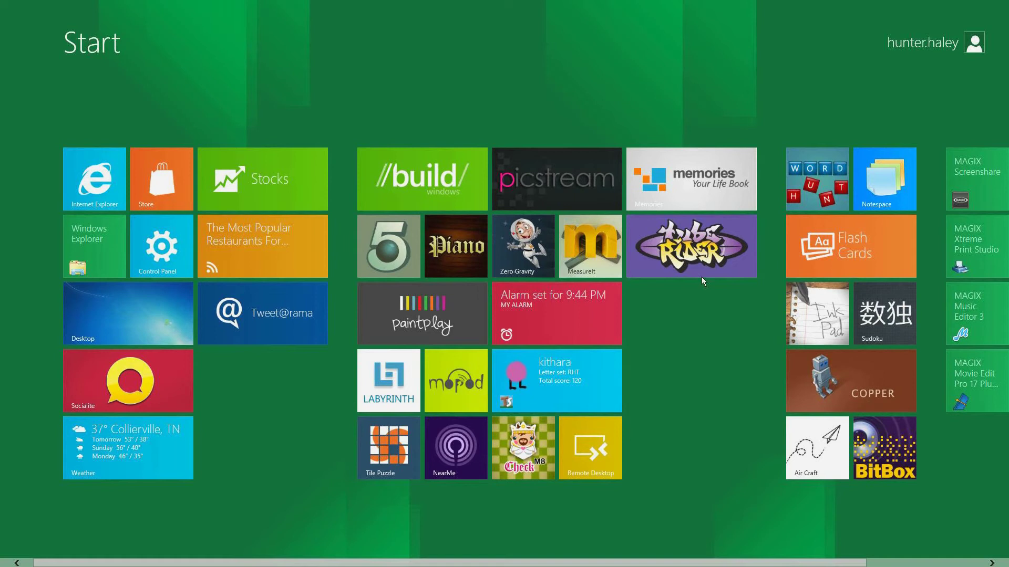
left_click(172, 317)
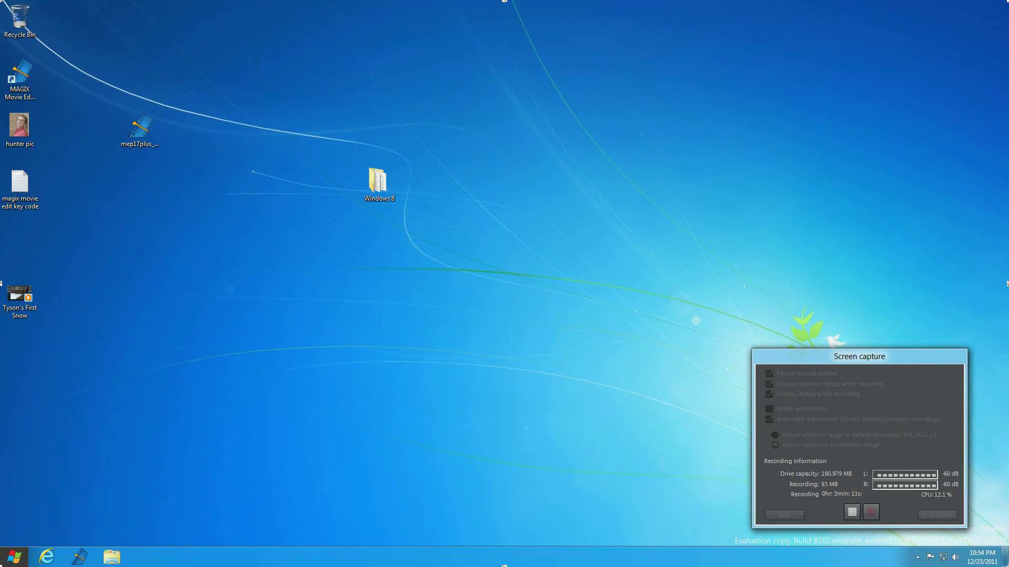
left_click(47, 557)
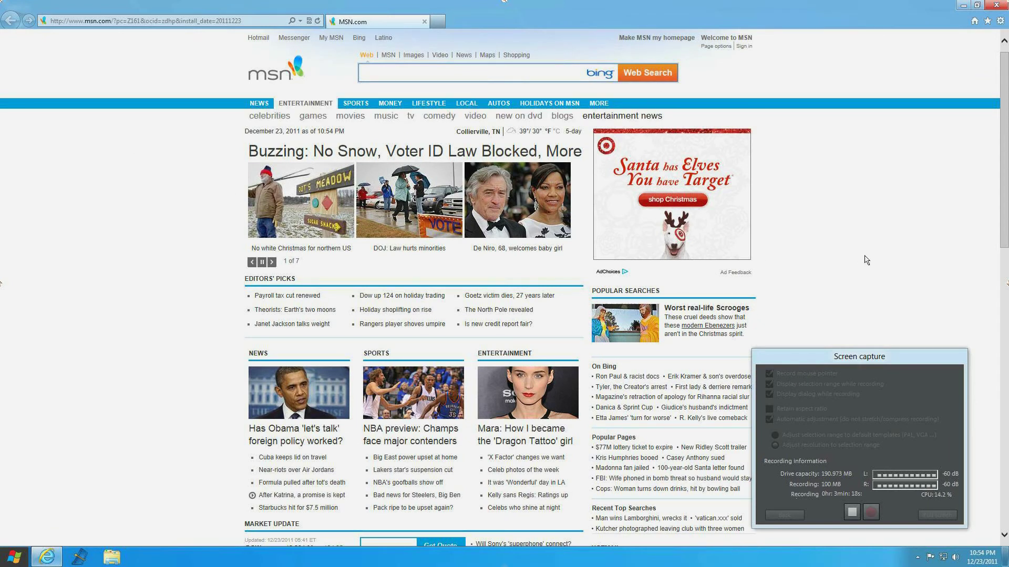
left_click(995, 5)
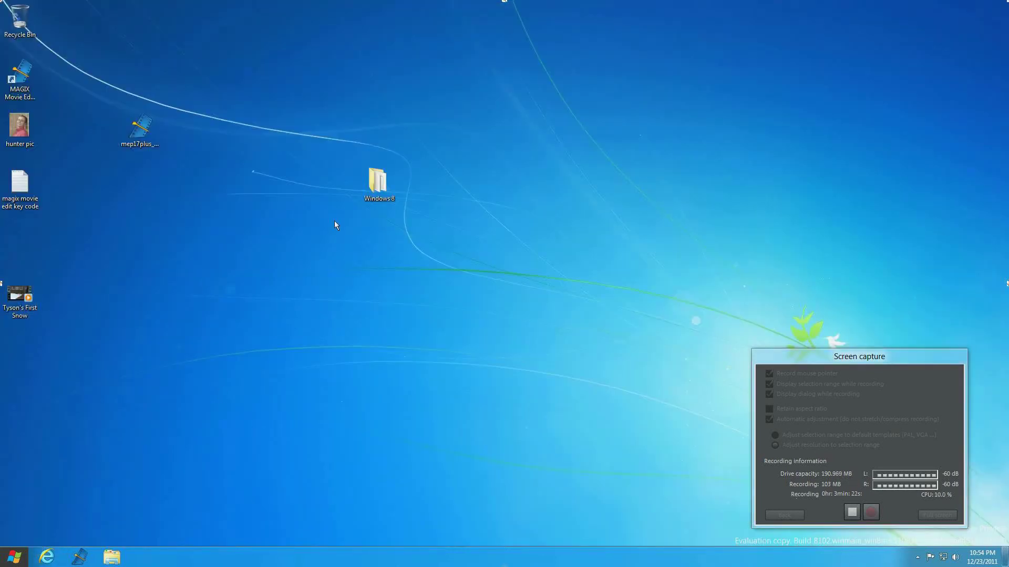
Step: Return to the Start screen and open, then dismiss, the account options menu
left_click(15, 561)
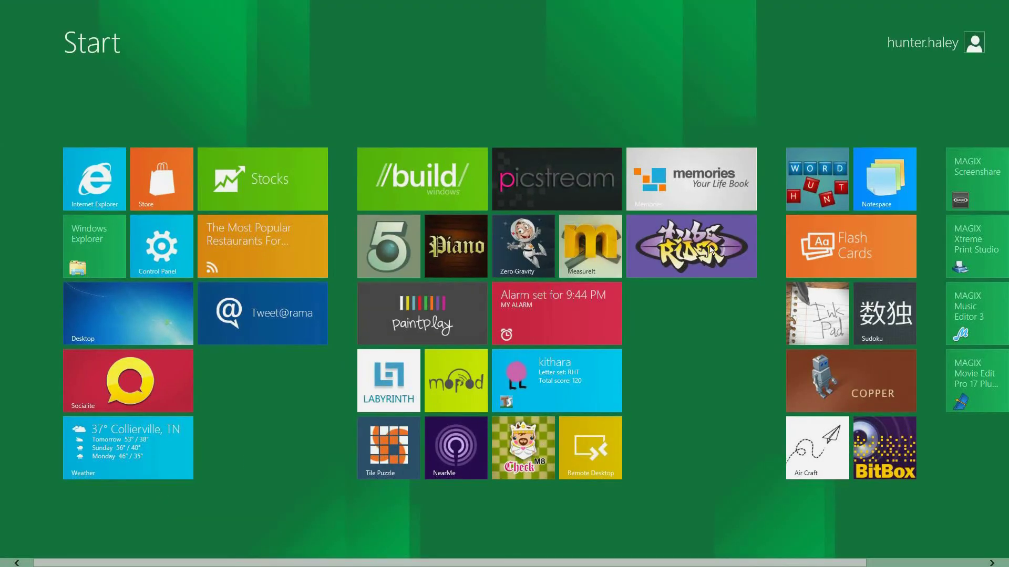
scroll(488, 562, "down", 2)
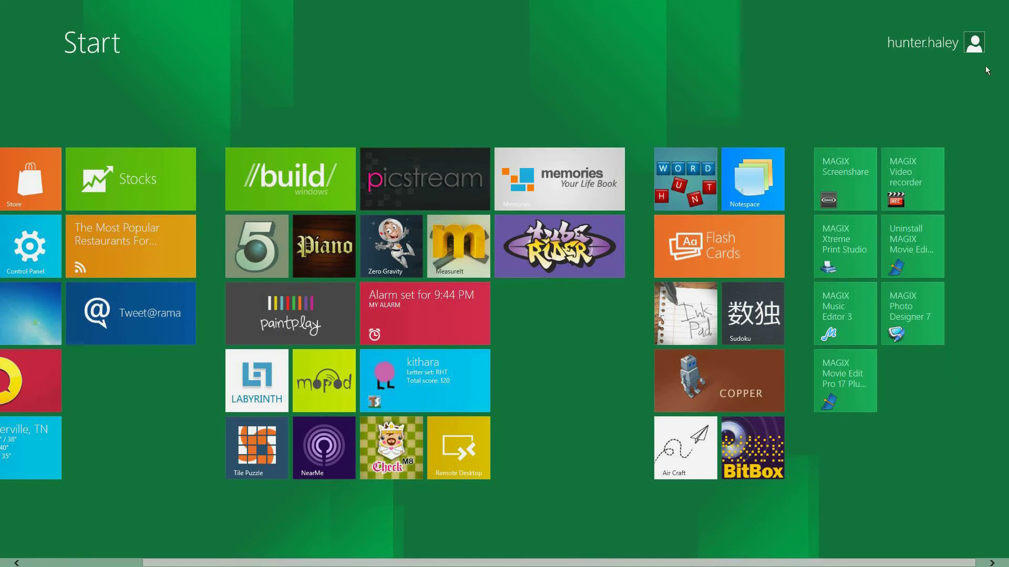
left_click(923, 44)
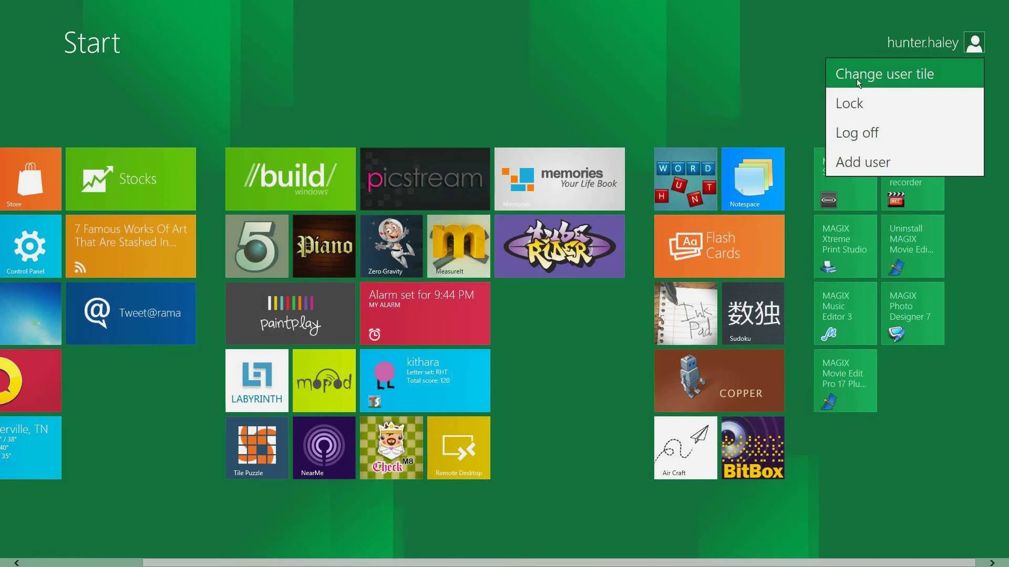
left_click(571, 374)
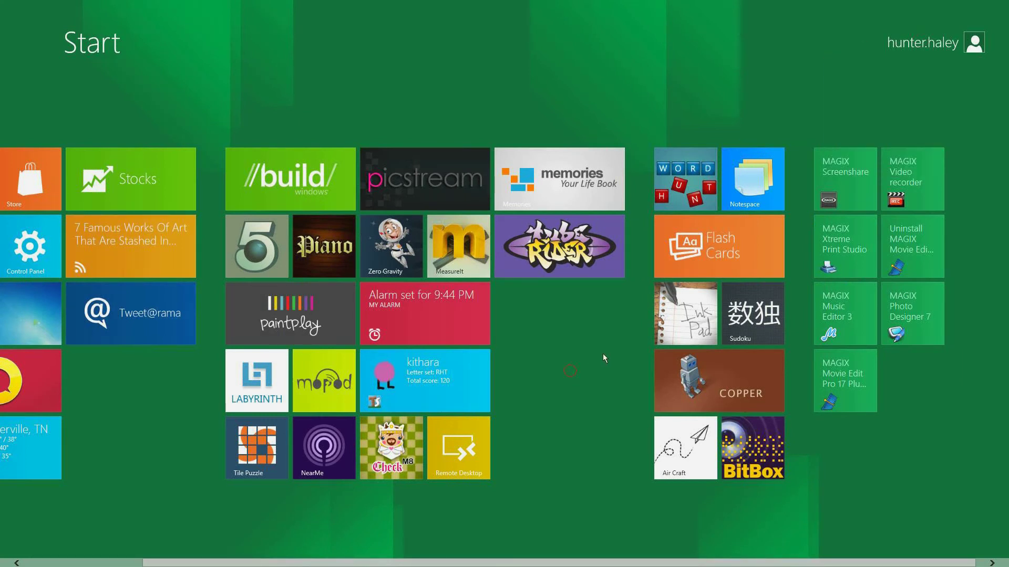
Step: Shrink the Tube Rider tile to a square, then make it wide again
right_click(547, 253)
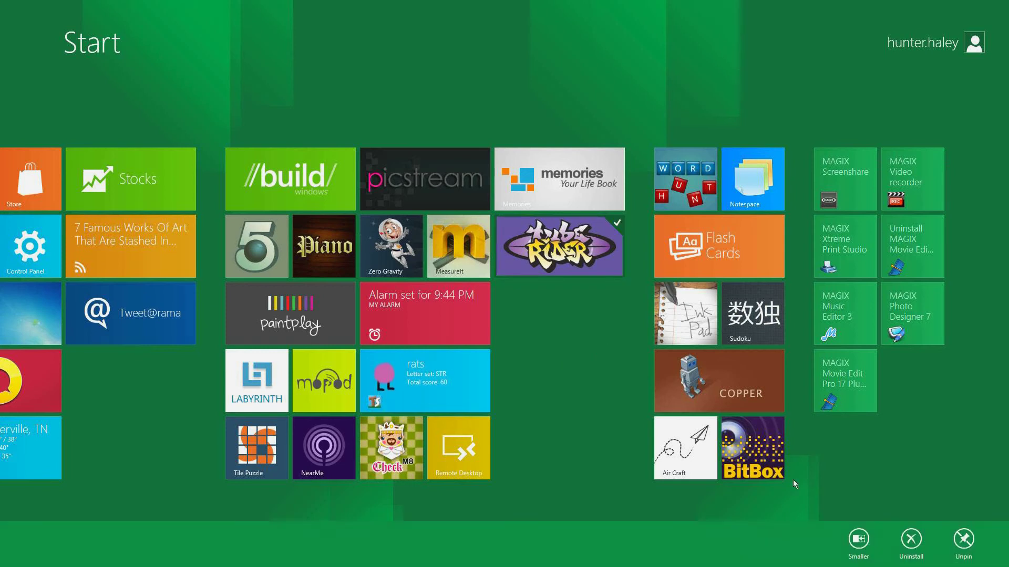
left_click(859, 540)
right_click(531, 263)
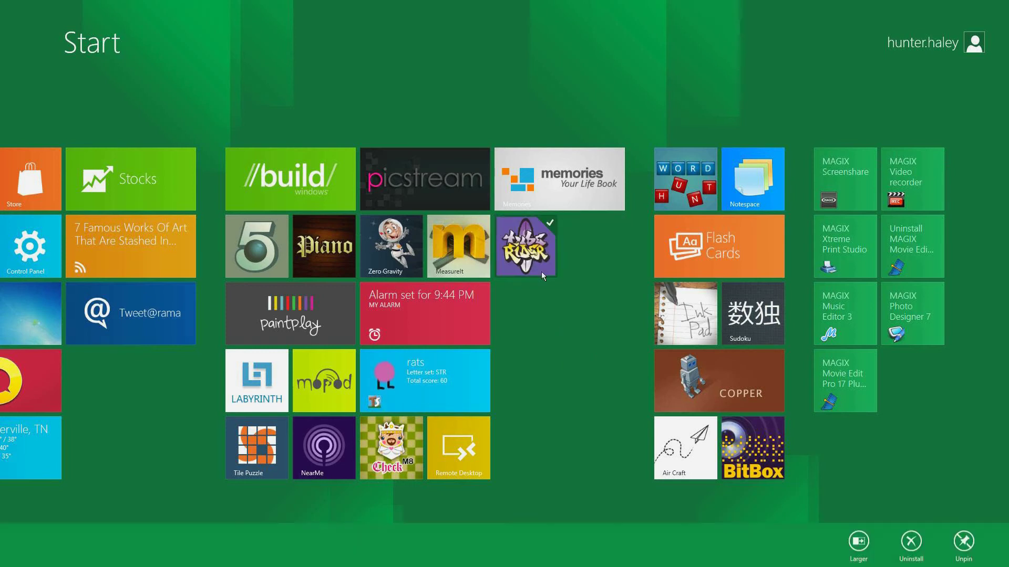
left_click(848, 547)
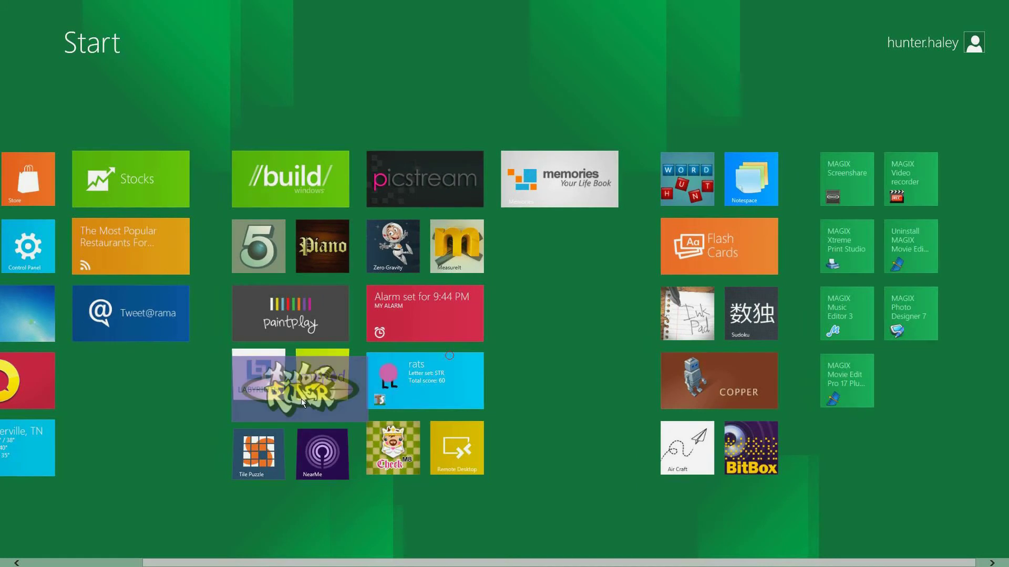
Step: Move Tube Rider below Tweet@rama, with MAGIX Movie Edit Pro and Photo Designer 7 beneath
left_click_drag(301, 399, 139, 388)
left_click_drag(853, 380, 114, 455)
left_click_drag(929, 298, 105, 440)
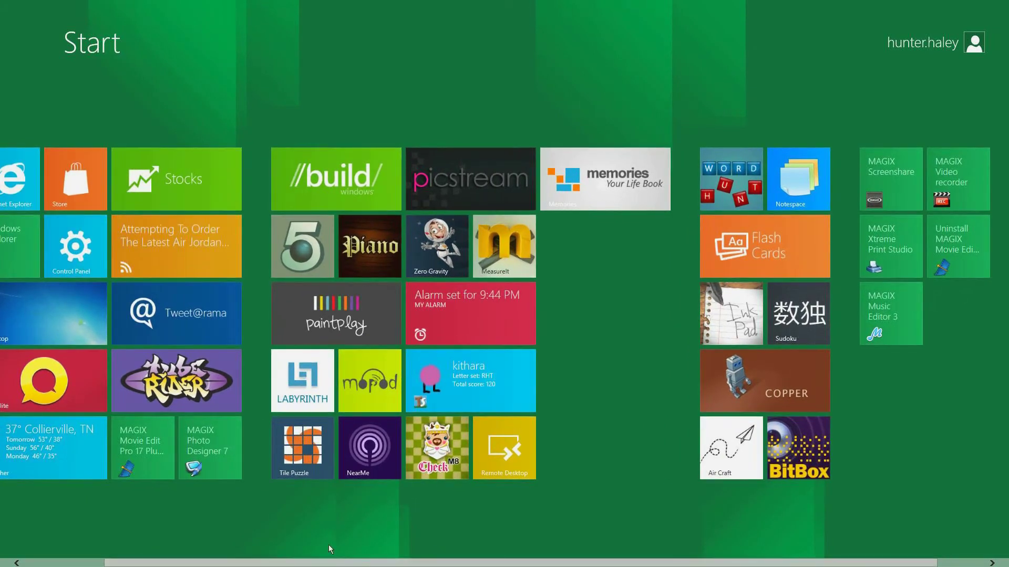
scroll(362, 552, "down", 1)
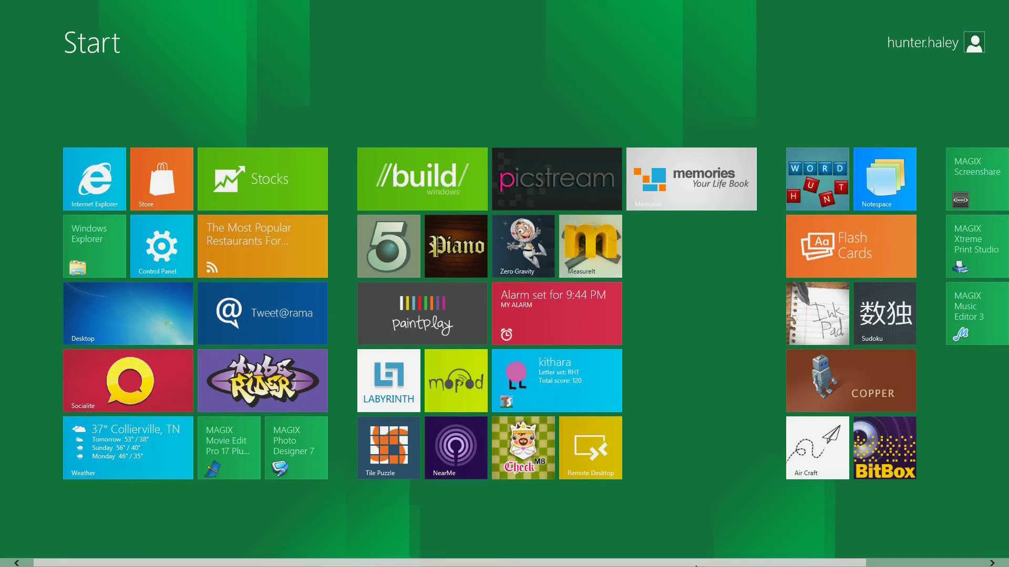
Step: Widen the Piano range to show the full keyboard, then stop the song playback
left_click_drag(687, 561, 858, 563)
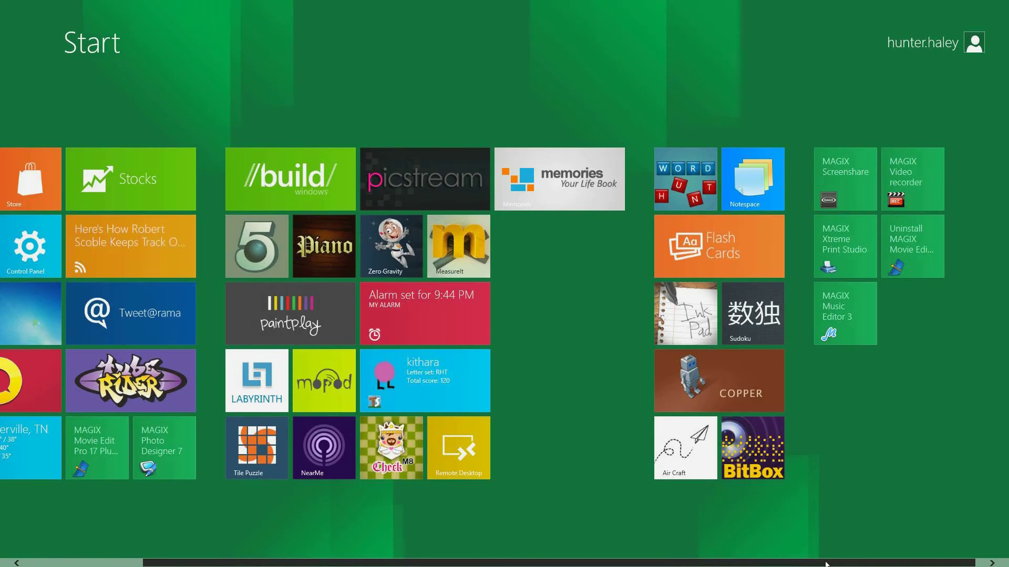
scroll(859, 564, "up", 2)
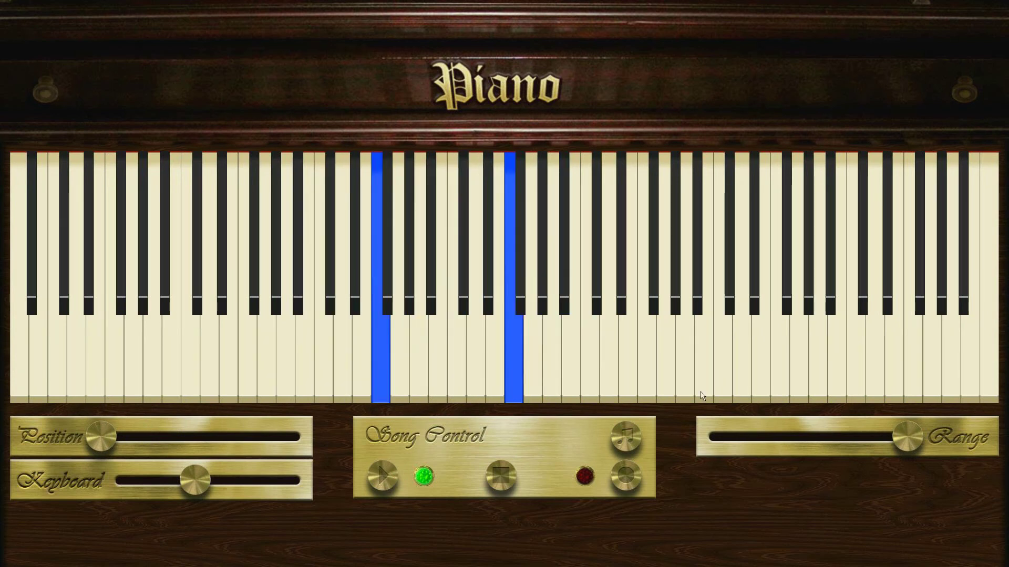
left_click(505, 480)
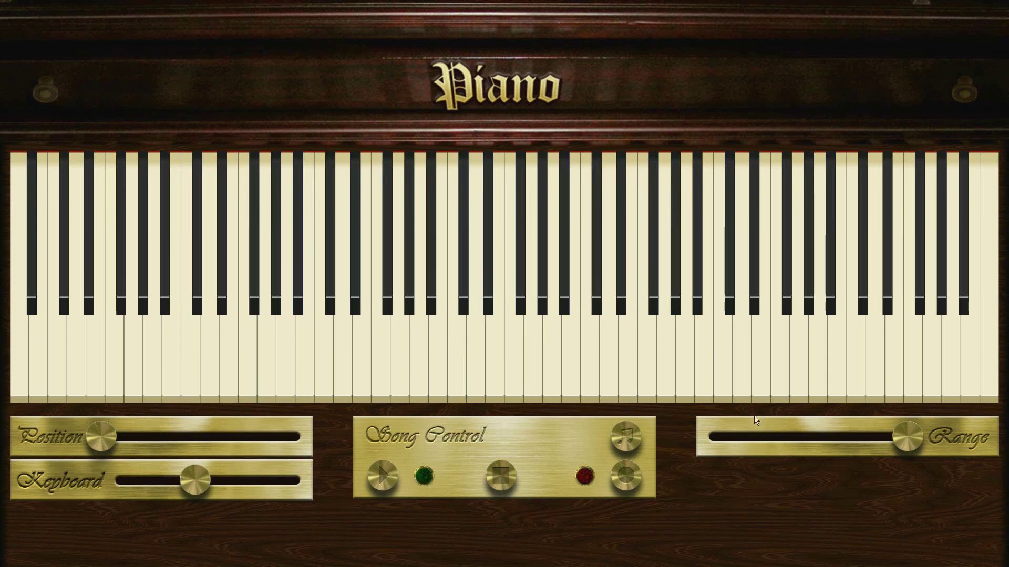
Step: Leave Piano, view the Store's Coming soon notice, and return to the Start screen
key("super")
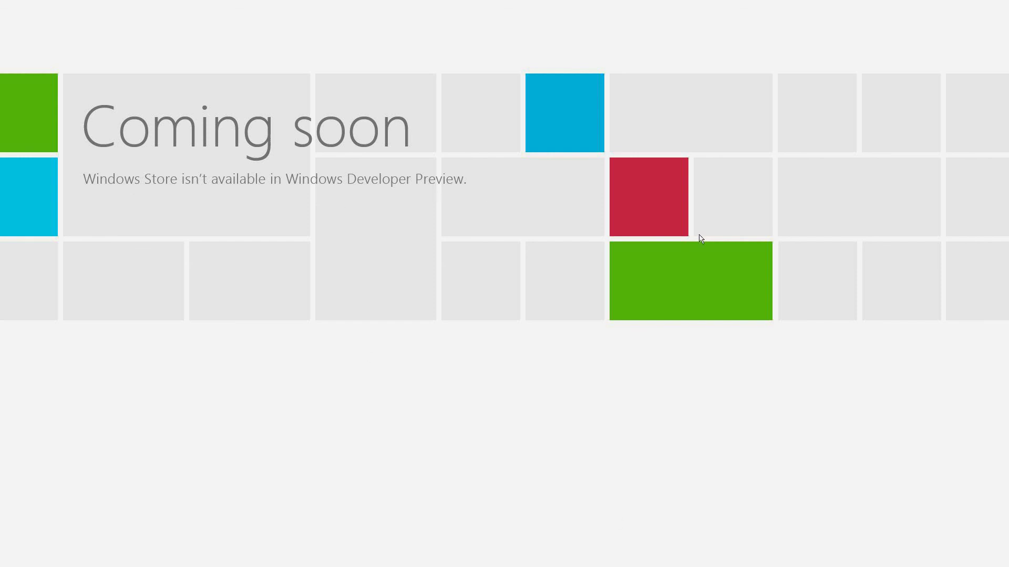
key("super")
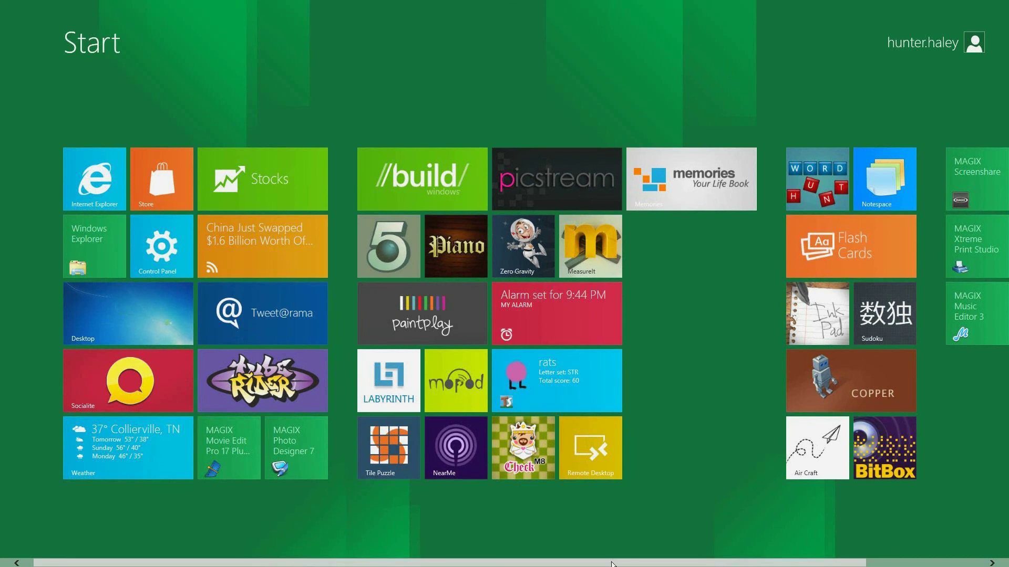
Step: Move Flash Cards, Copper, Air Craft, BitBox, Ink Pad and Sudoku next to MeasureIt
scroll(629, 563, "down", 2)
left_click_drag(720, 263, 572, 277)
left_click_drag(699, 315, 559, 316)
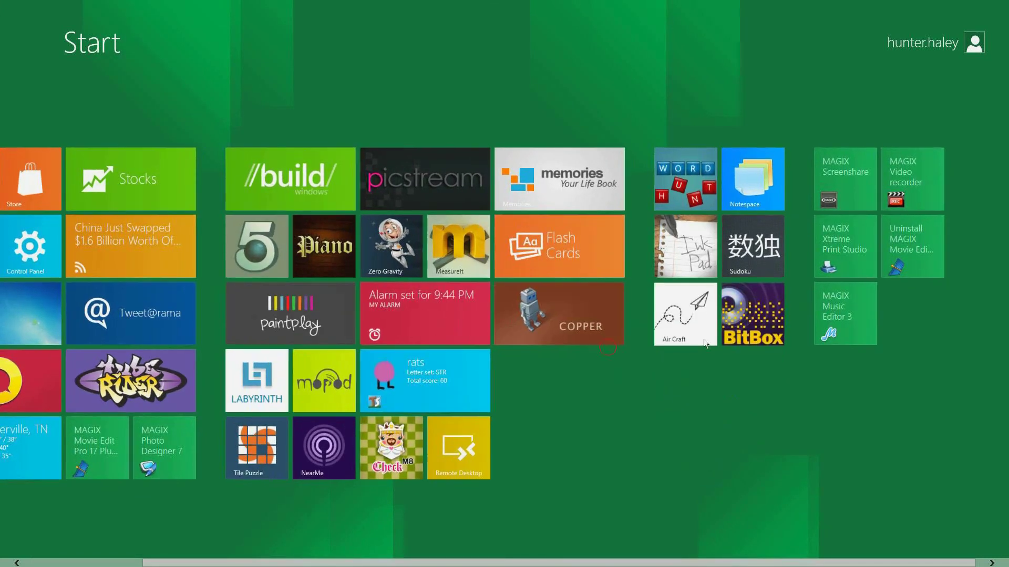
left_click_drag(683, 336, 596, 448)
left_click_drag(766, 328, 609, 368)
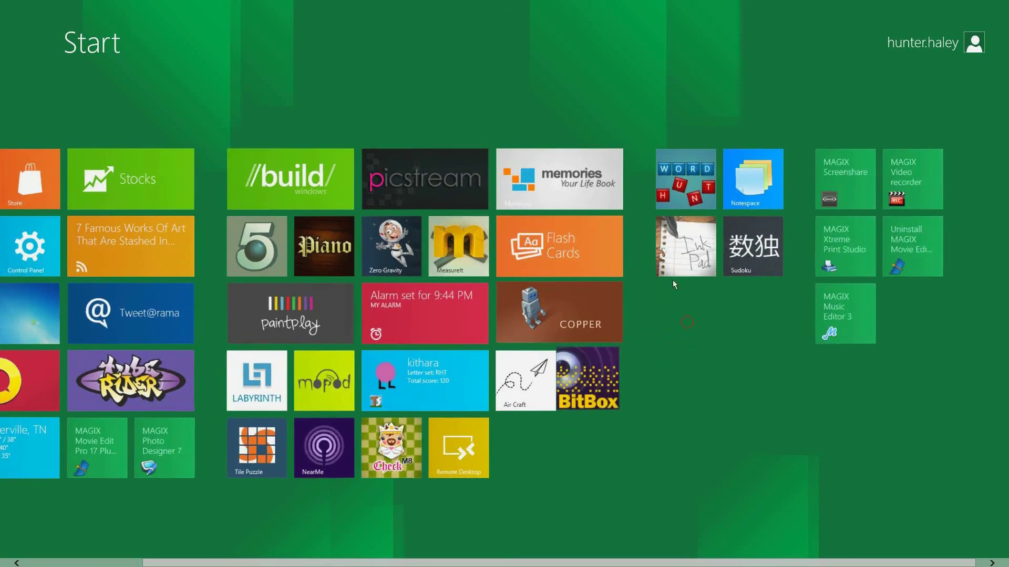
left_click_drag(705, 247, 546, 447)
left_click_drag(699, 247, 610, 447)
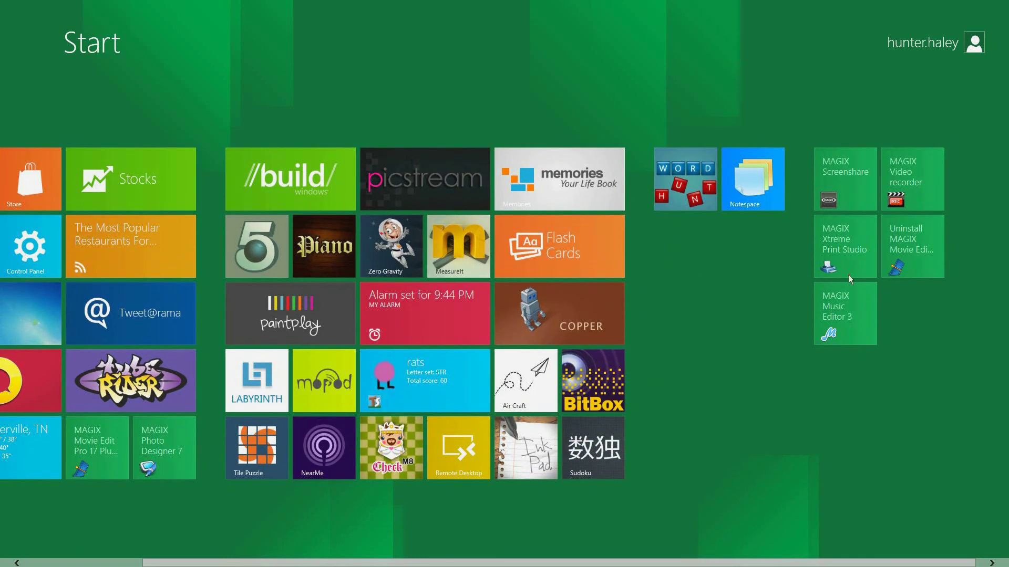
Step: Stack MAGIX Screenshare, Video recorder, Xtreme Print Studio and Music Editor 3 under Word Hunt
left_click_drag(845, 182, 688, 252)
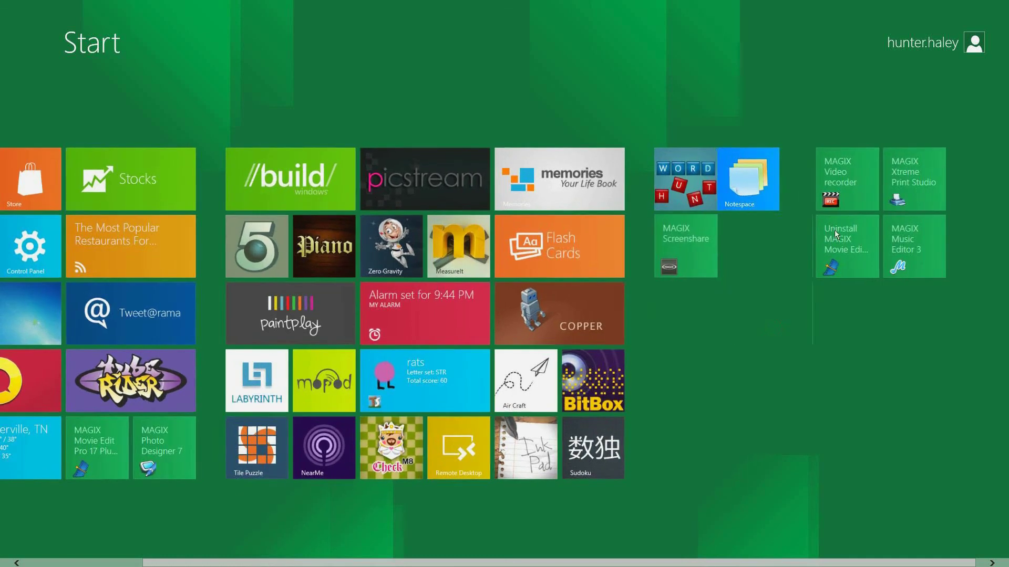
left_click_drag(831, 257, 756, 247)
left_click_drag(824, 191, 786, 242)
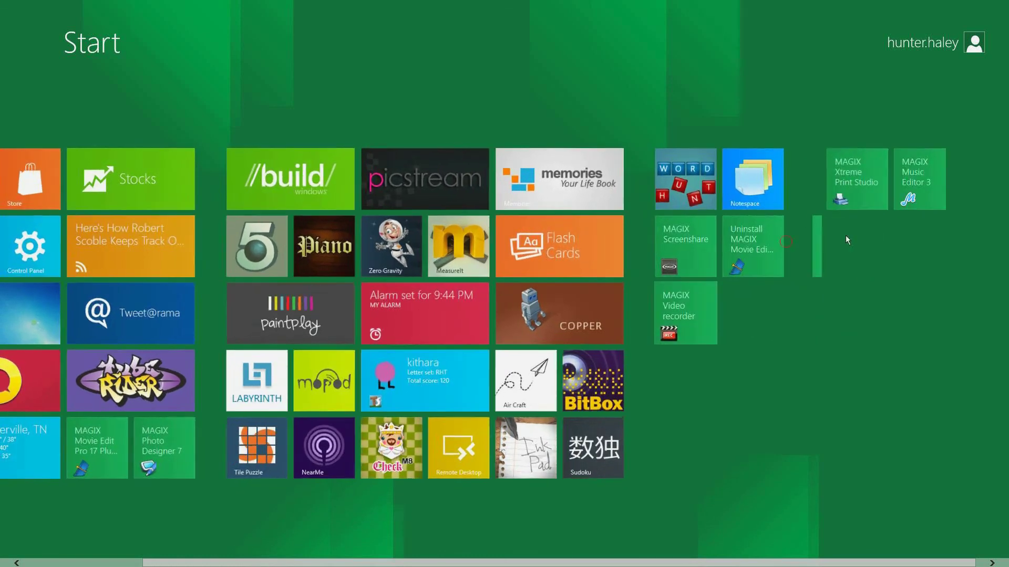
left_click_drag(831, 209, 804, 300)
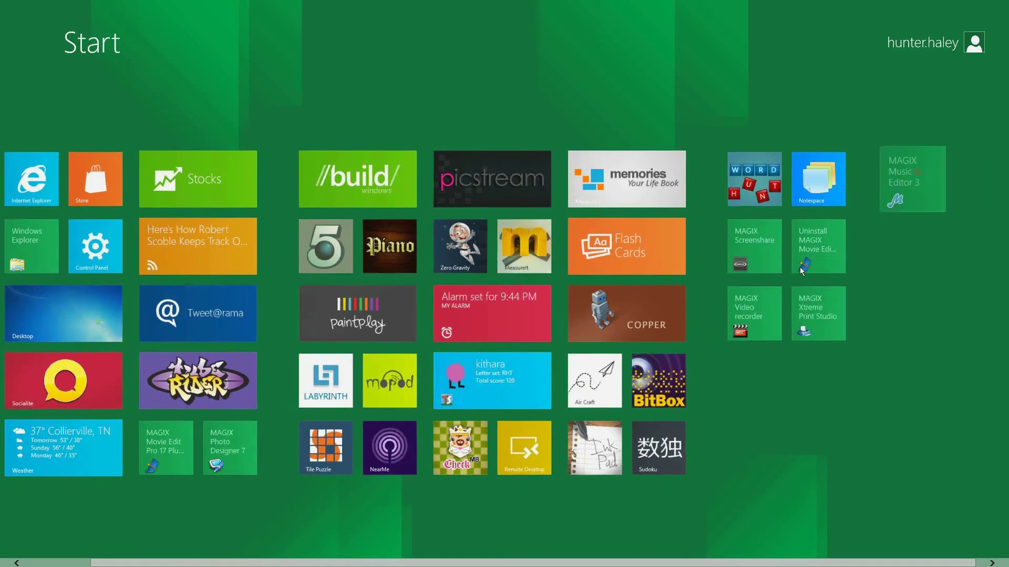
left_click_drag(917, 171, 755, 374)
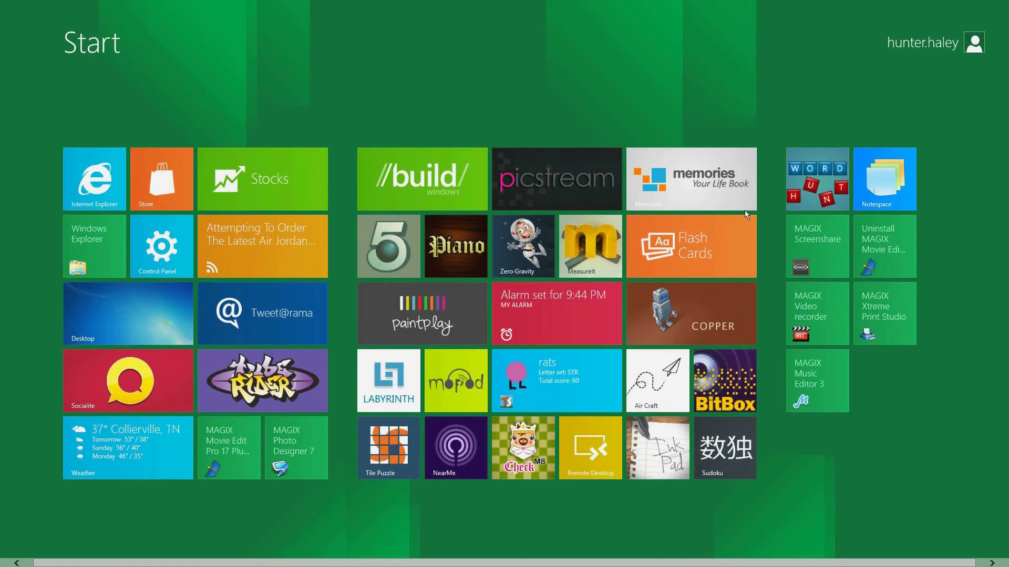